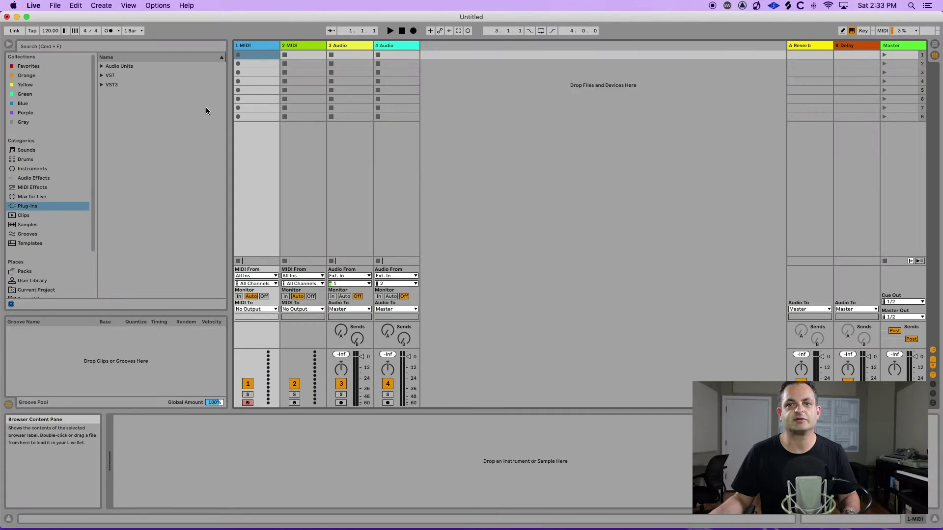
# Open Preferences and preview the Mid Light, Mid Dark, Dark and Live 9 themes.
pyautogui.click(33, 5)
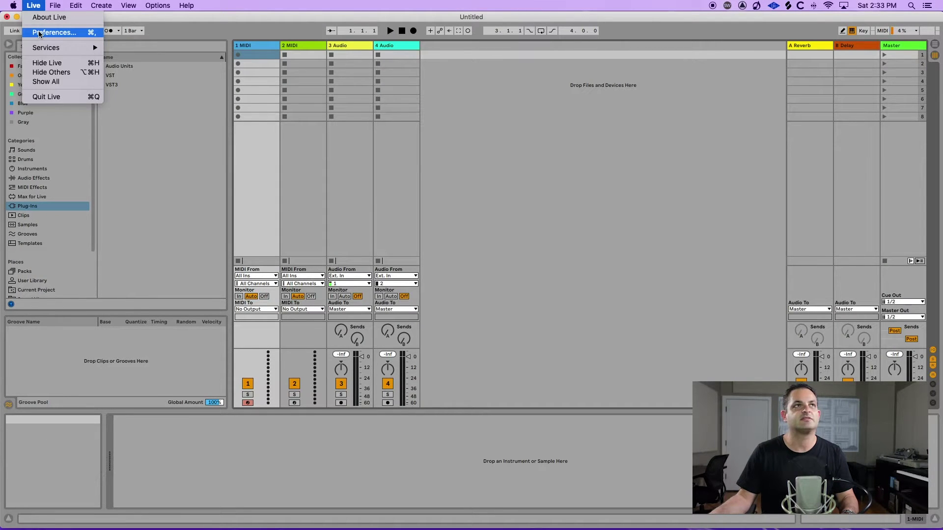
pyautogui.click(39, 33)
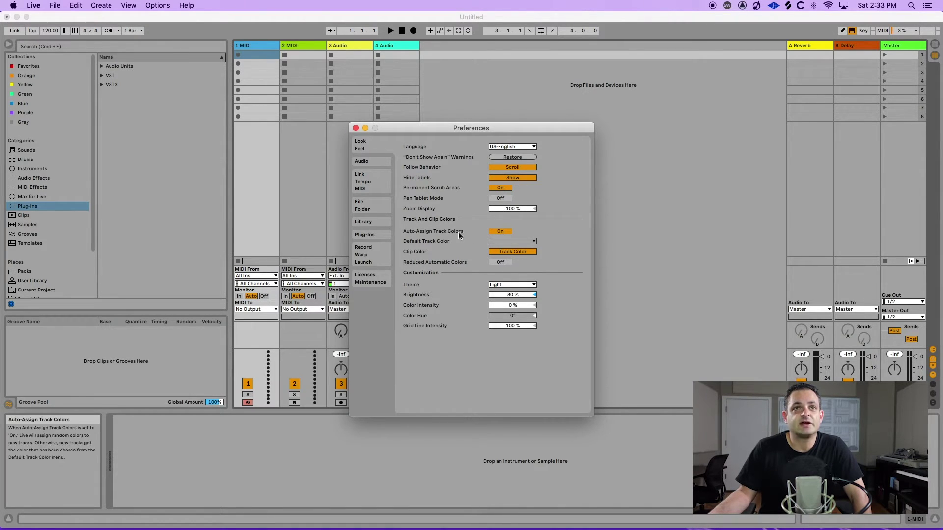
pyautogui.click(511, 284)
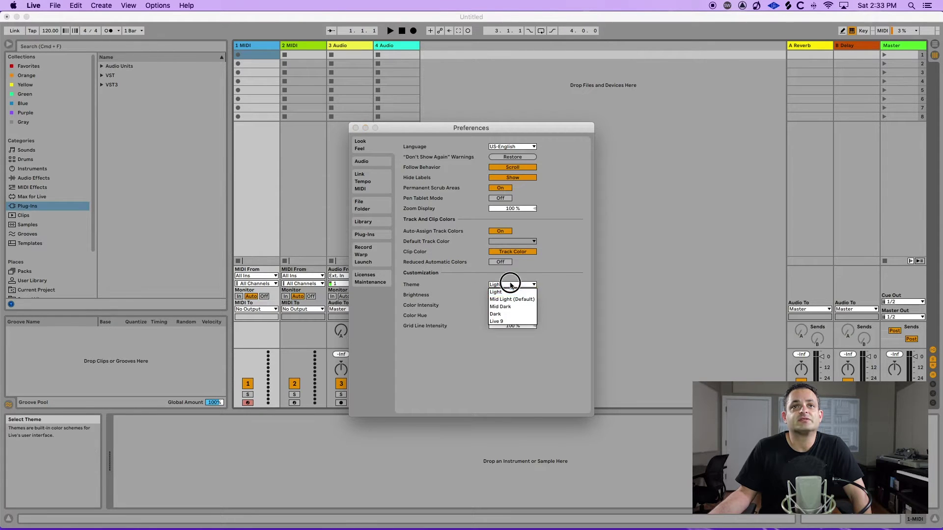
pyautogui.click(506, 290)
pyautogui.click(505, 286)
pyautogui.click(505, 306)
pyautogui.click(511, 284)
pyautogui.click(499, 314)
pyautogui.click(510, 285)
pyautogui.click(499, 321)
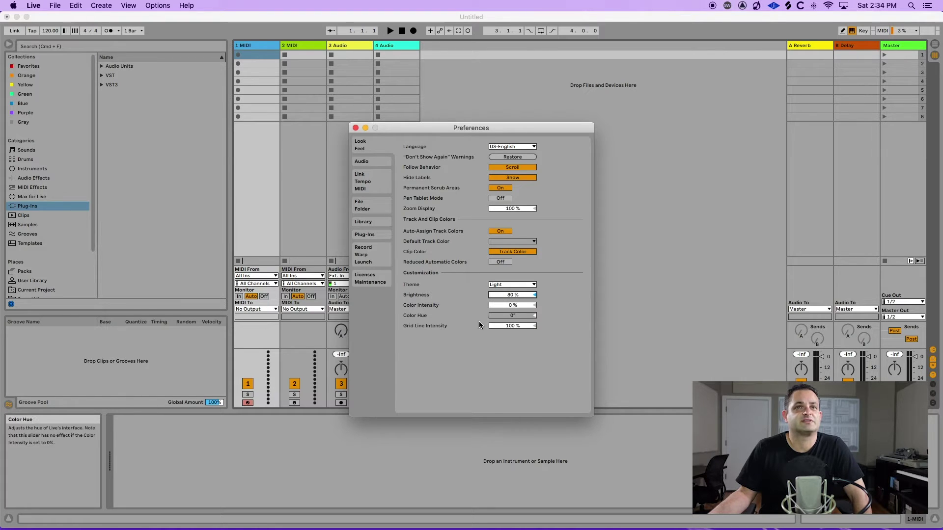
pyautogui.click(362, 160)
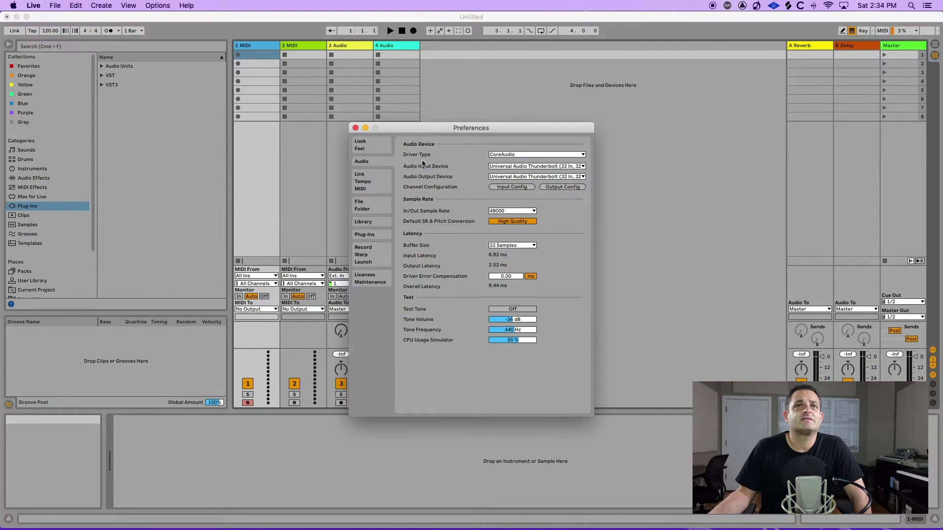
pyautogui.click(506, 186)
pyautogui.click(481, 401)
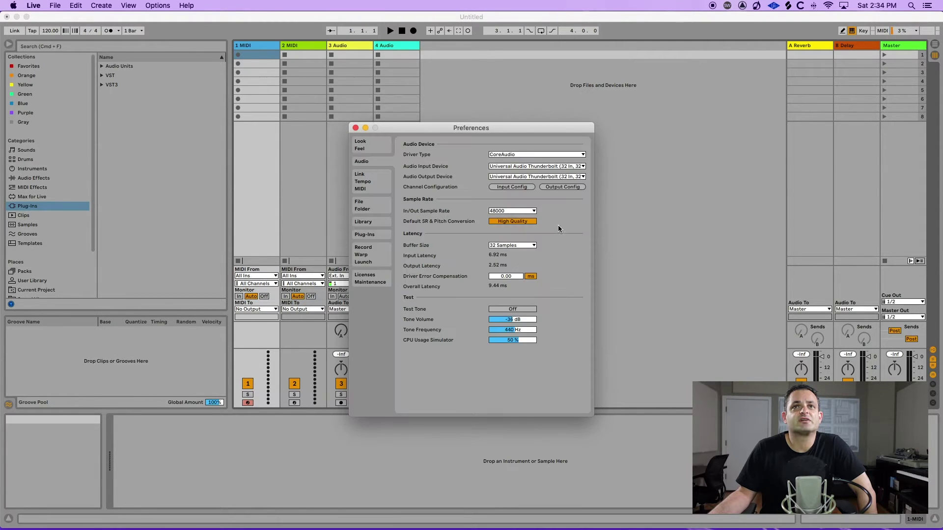
pyautogui.click(550, 186)
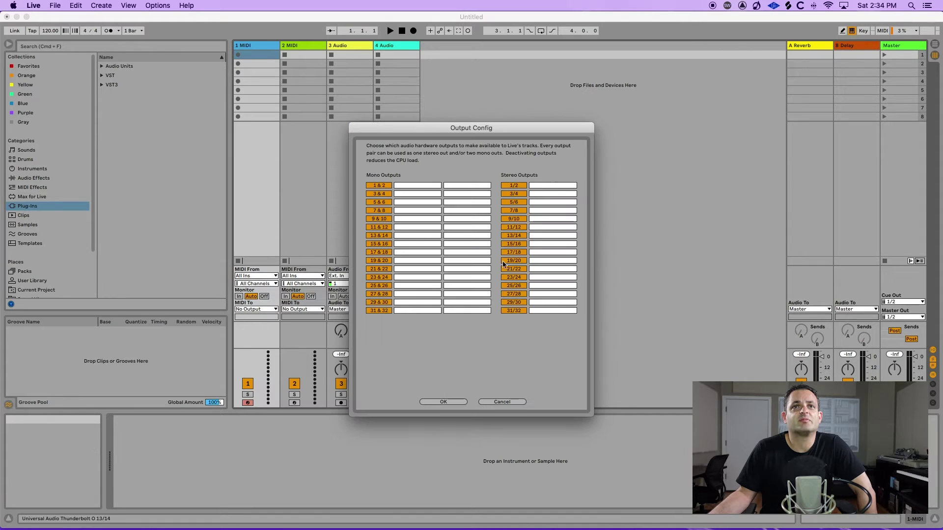
pyautogui.click(448, 401)
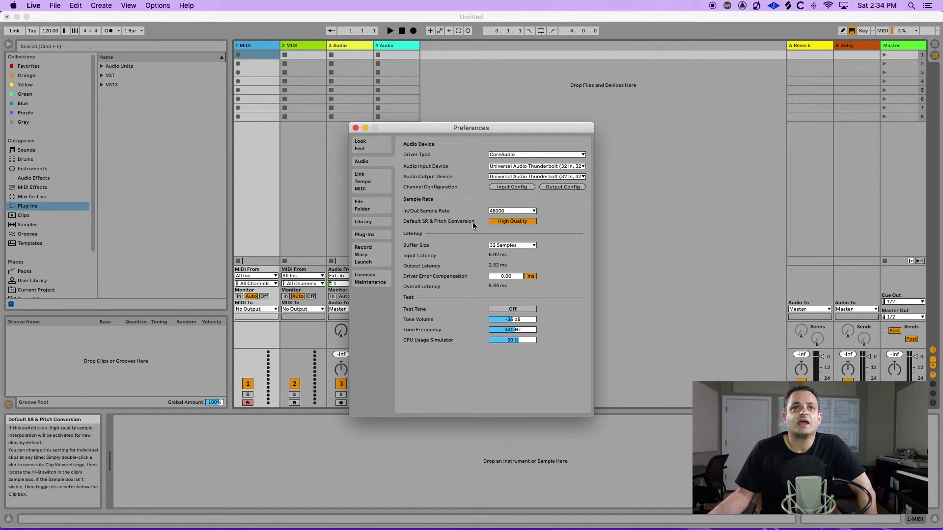
pyautogui.click(496, 248)
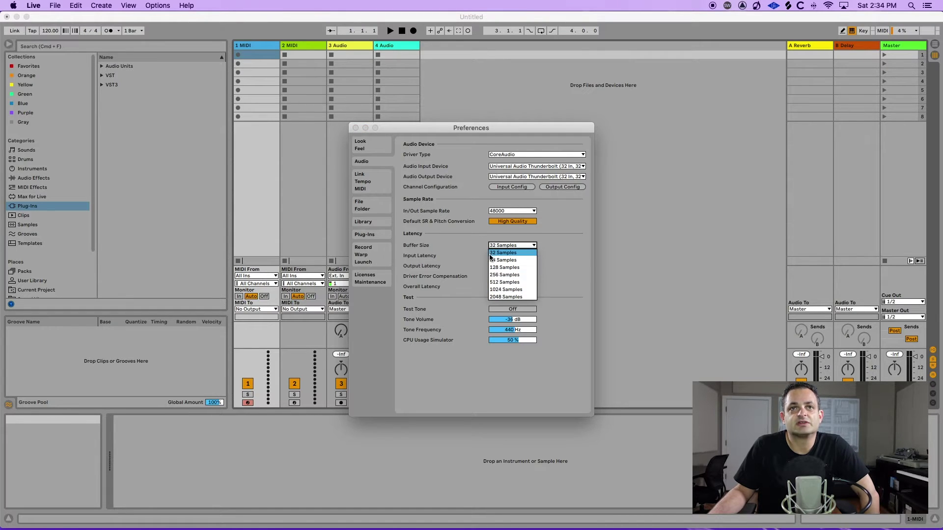
pyautogui.click(468, 259)
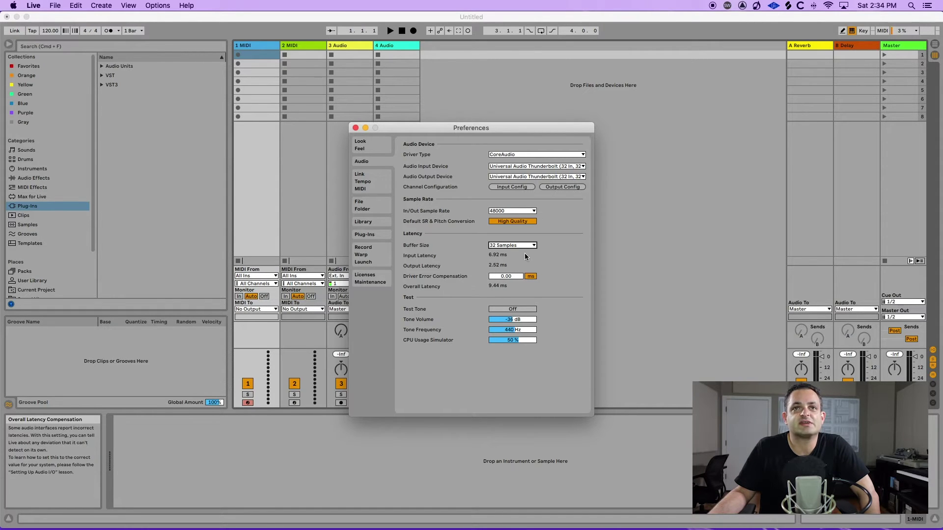
pyautogui.click(502, 309)
pyautogui.click(503, 308)
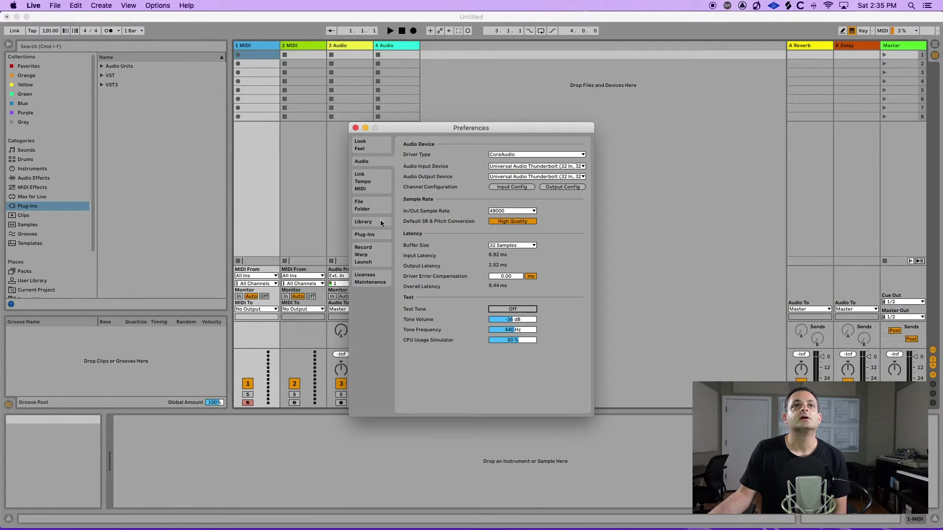
# Show the Link/Tempo/MIDI page and review control surfaces, leaving Komplete Kontrol in row 1.
pyautogui.click(372, 184)
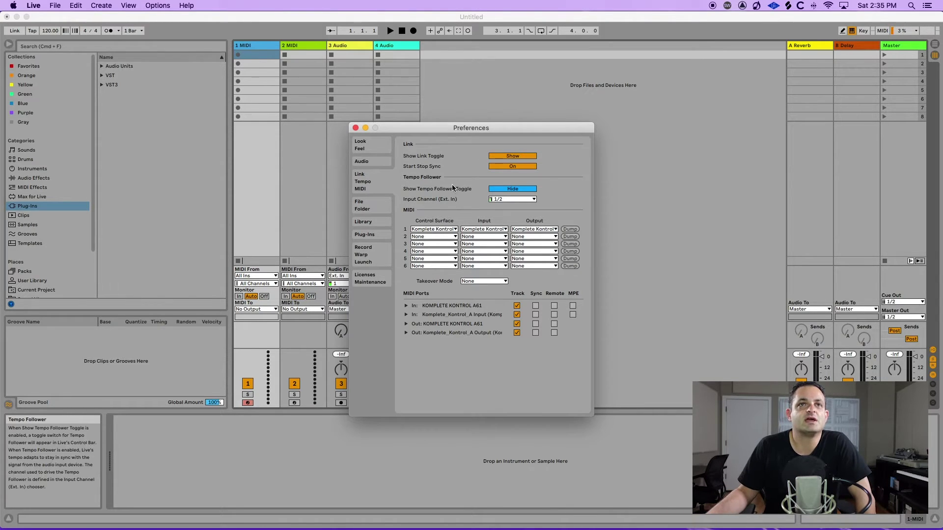
pyautogui.click(433, 229)
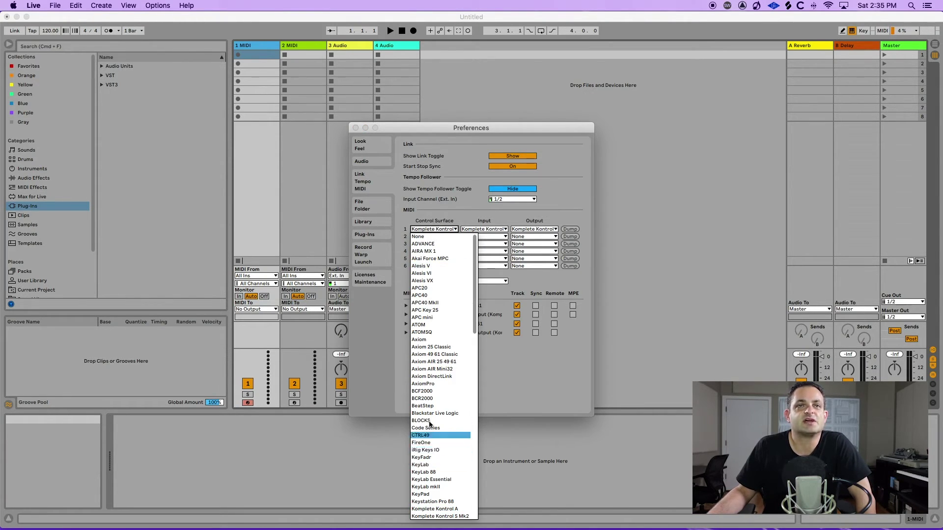
pyautogui.click(442, 202)
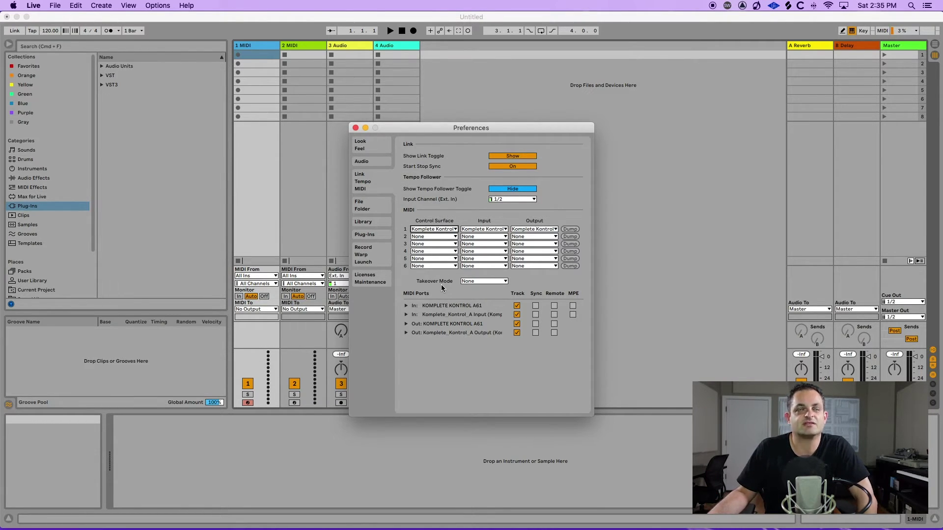
pyautogui.click(443, 229)
pyautogui.click(452, 212)
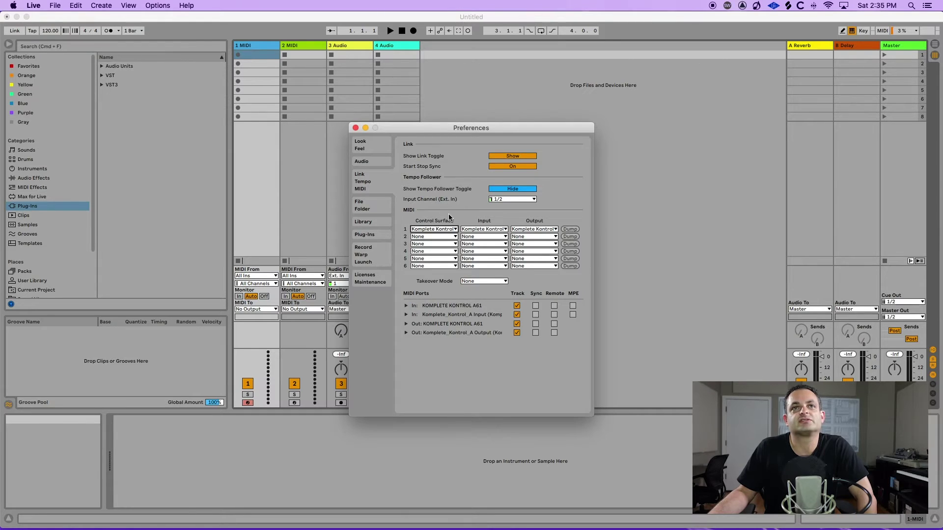
# Show the File/Folder preferences page.
pyautogui.click(372, 211)
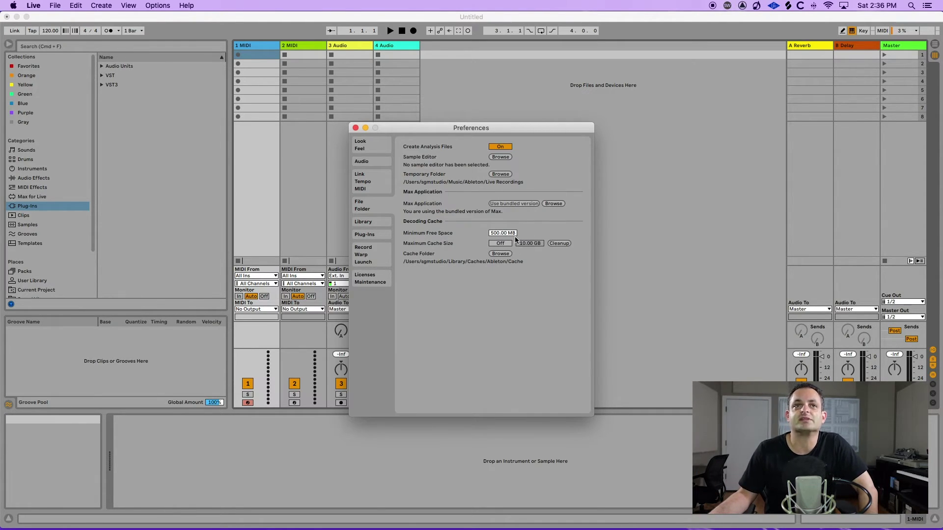
pyautogui.click(368, 221)
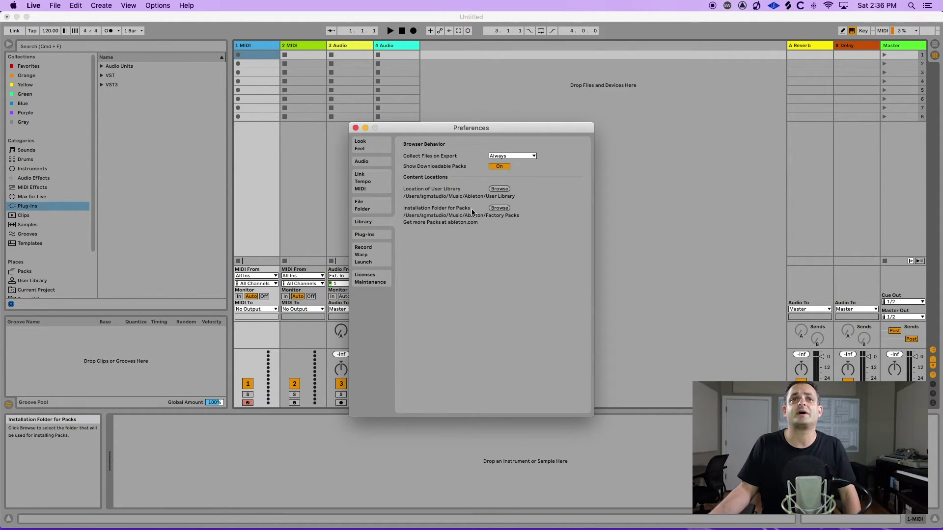
# Keep multiple plug-in windows and Auto-Hide Plug-In Windows on, then show Record/Warp/Launch.
pyautogui.click(366, 235)
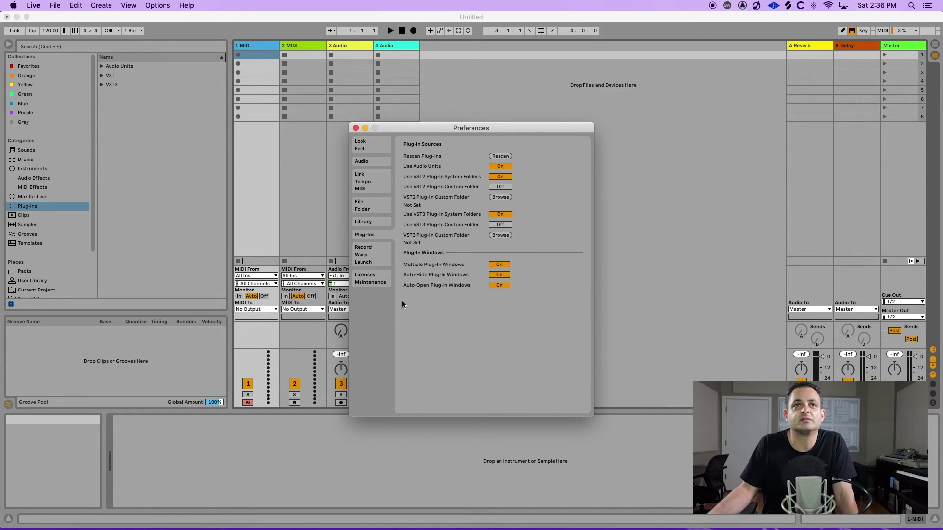
pyautogui.click(498, 266)
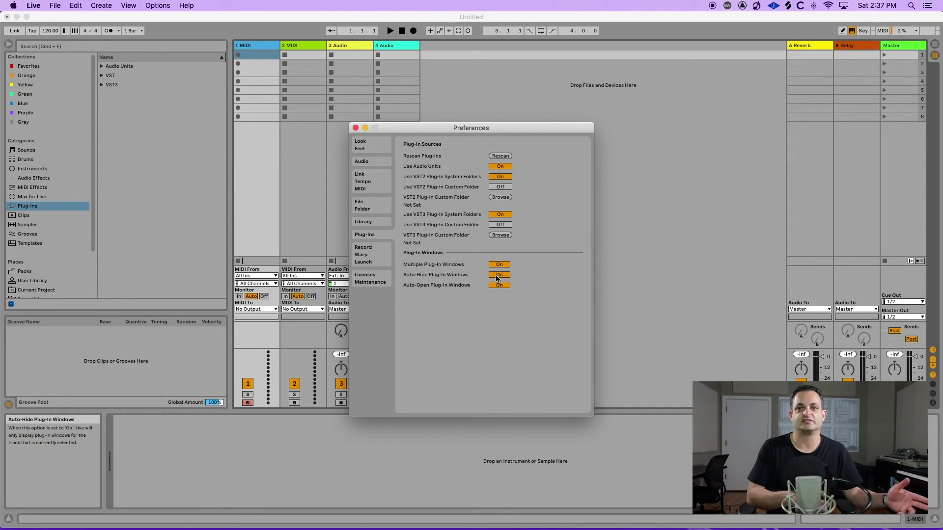
pyautogui.click(499, 275)
pyautogui.click(499, 275)
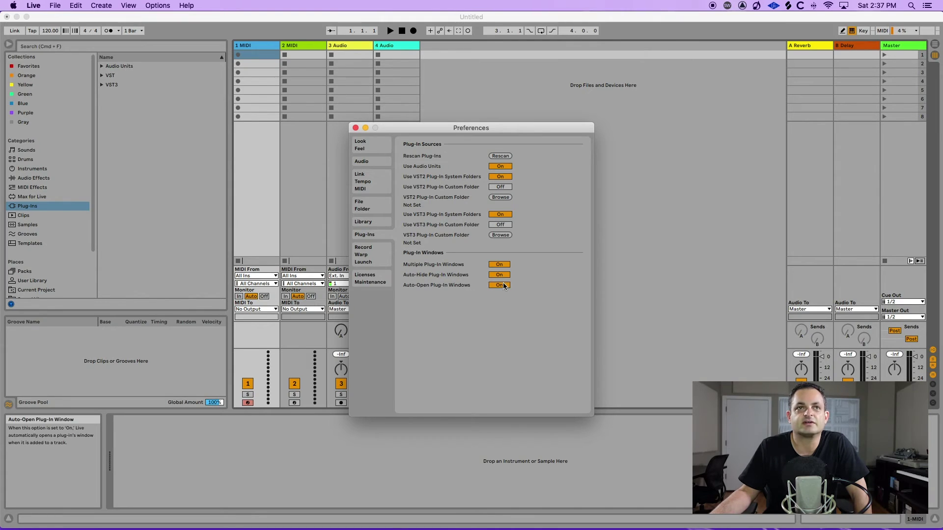
pyautogui.click(382, 253)
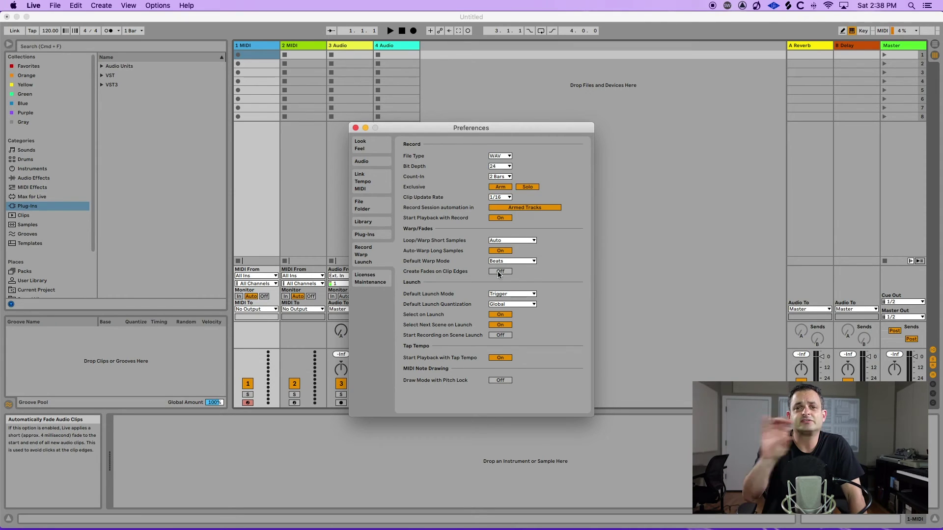
# Leave Create Fades on Clip Edges switched off.
pyautogui.click(497, 274)
pyautogui.click(493, 273)
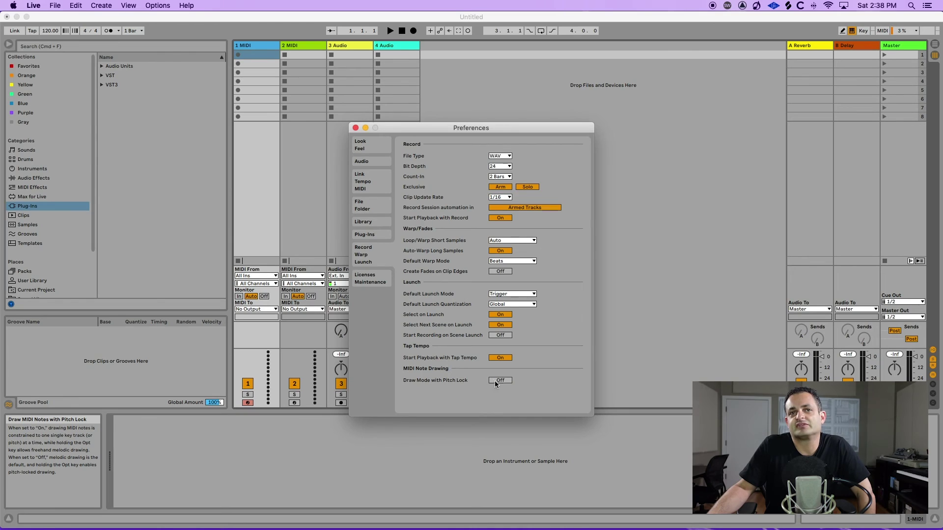
pyautogui.click(372, 283)
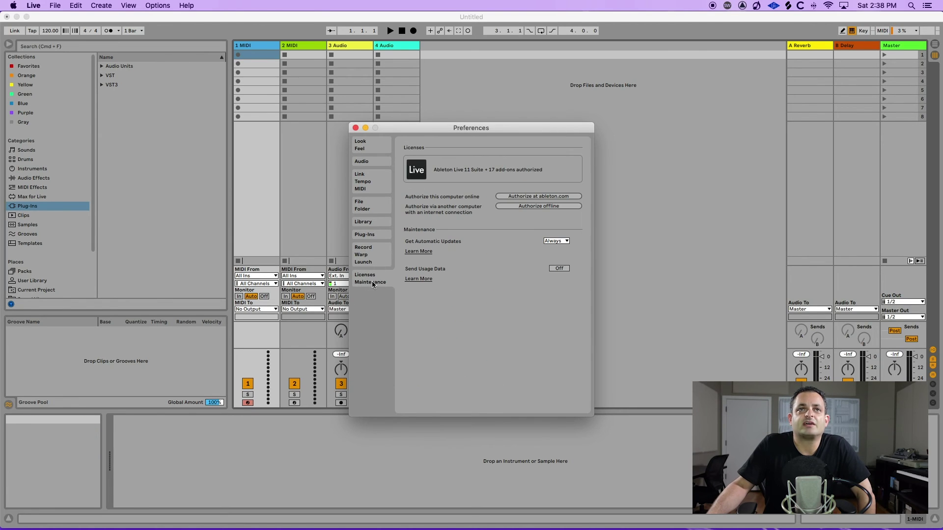